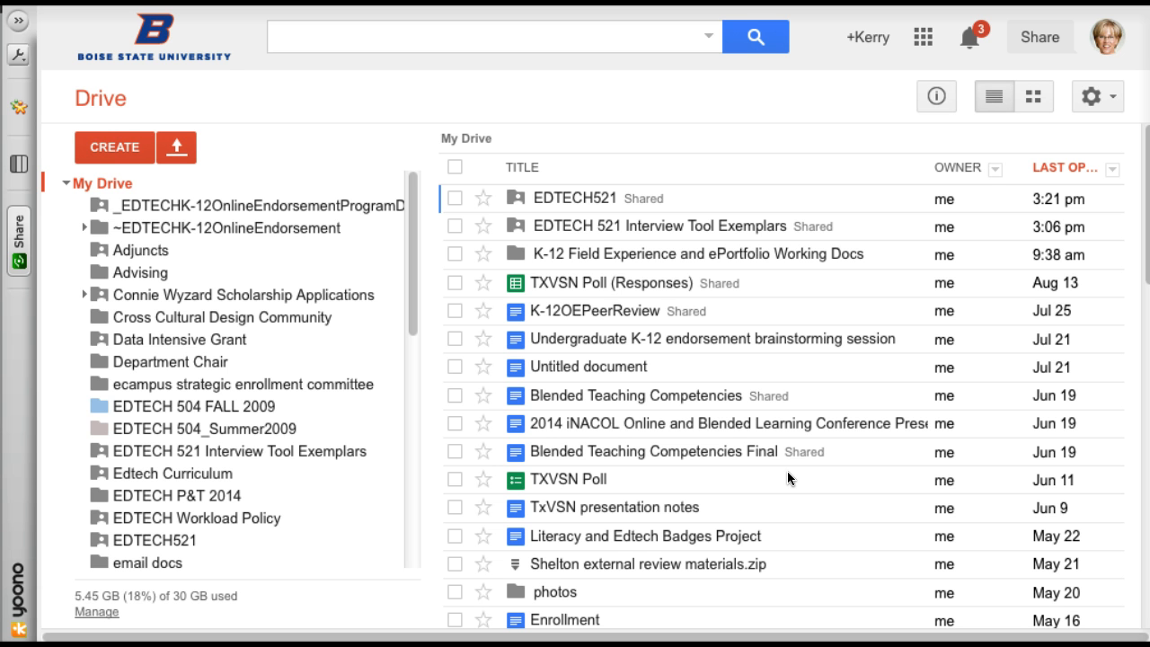
- Create a new folder named EDTECH521Test in My Drive and open it
left_click(129, 154)
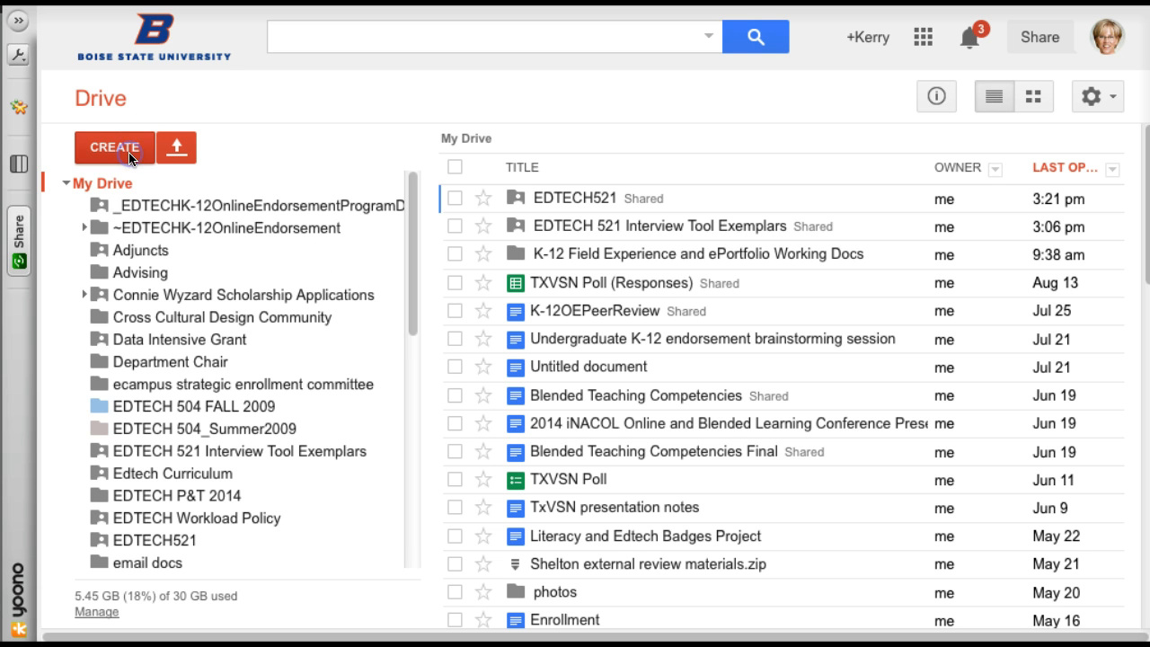
left_click(162, 192)
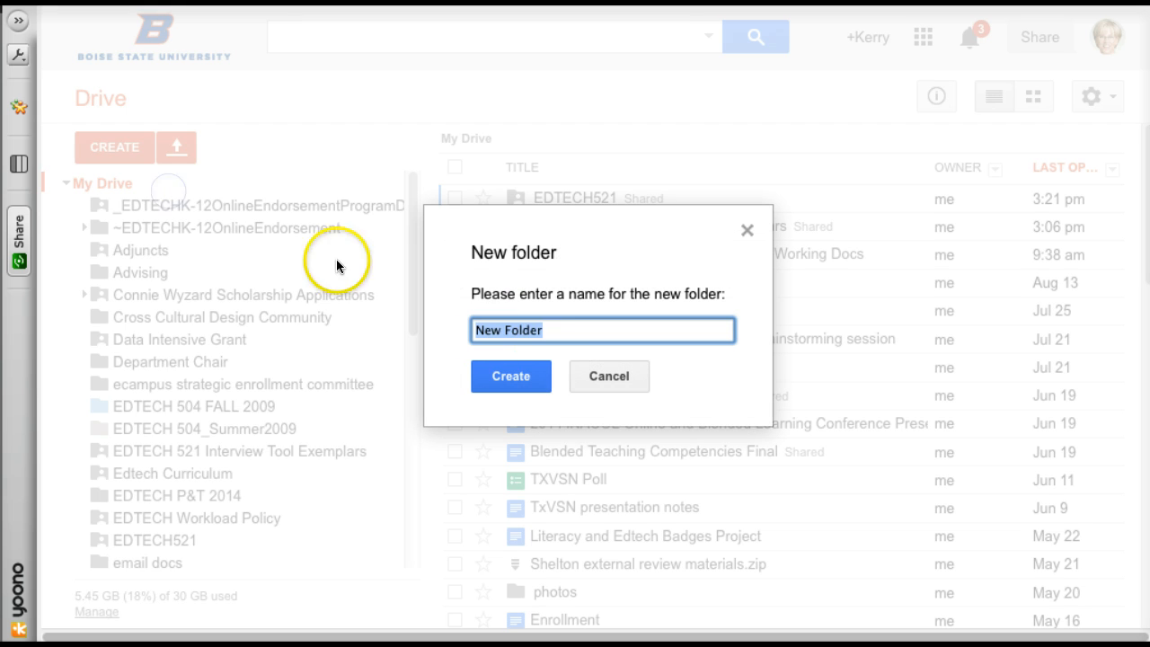
type("EDTECH521Test")
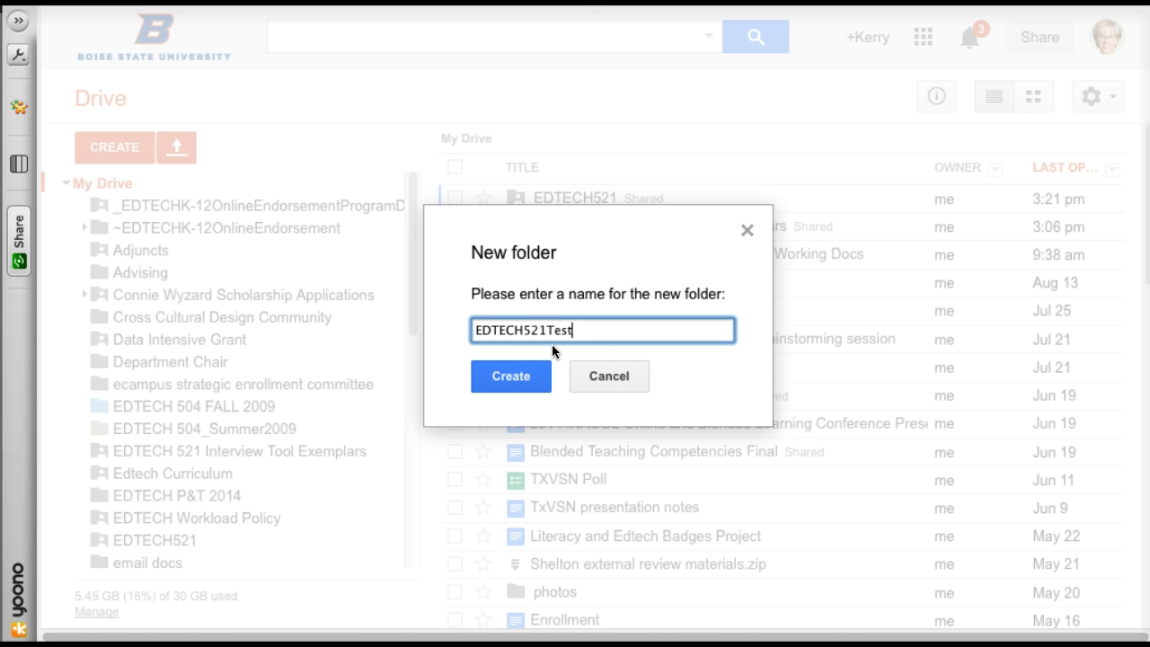
left_click(510, 375)
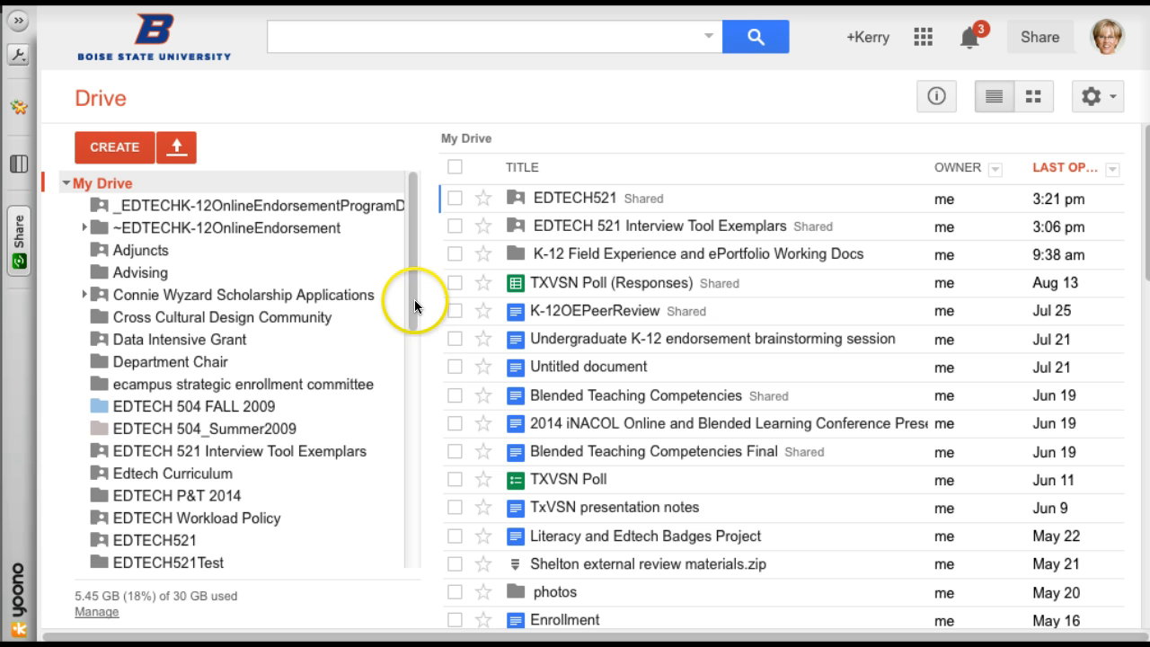
left_click(194, 564)
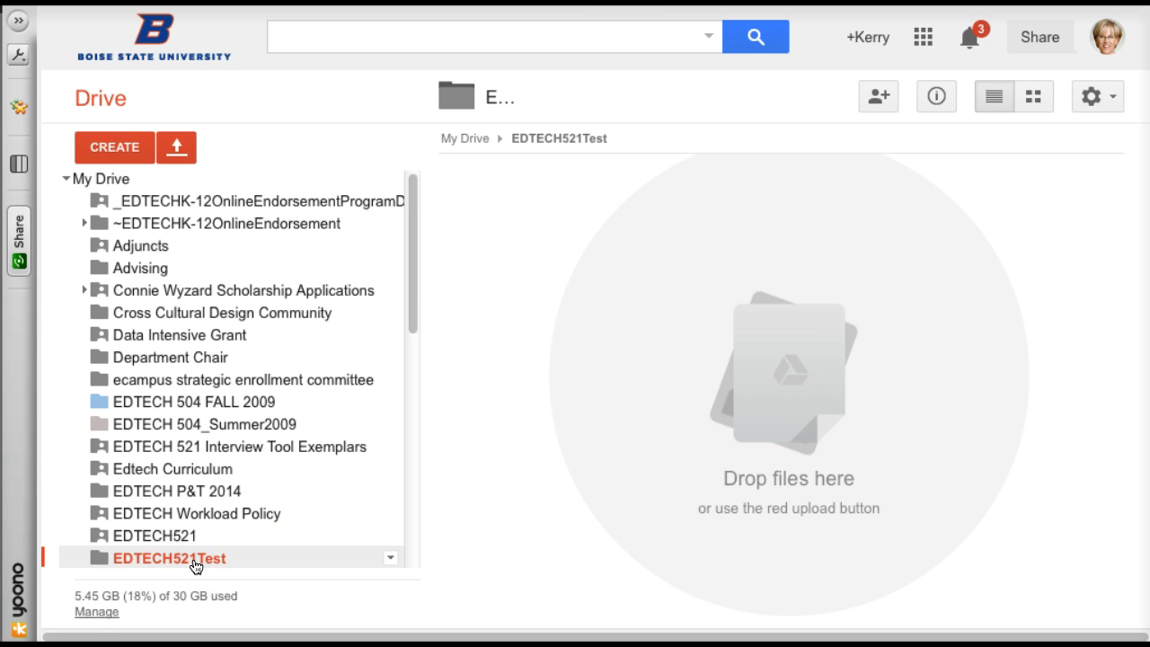
- Share the EDTECH521Test folder from My Drive so that anyone with the link can view it
left_click(100, 180)
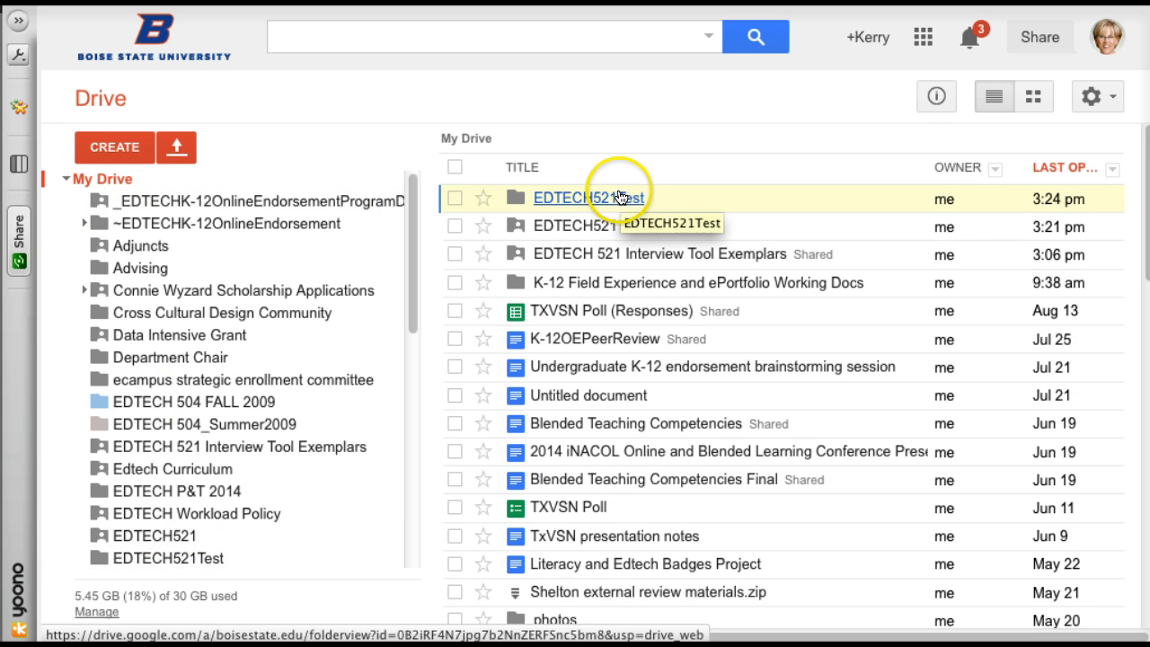
left_click(455, 197)
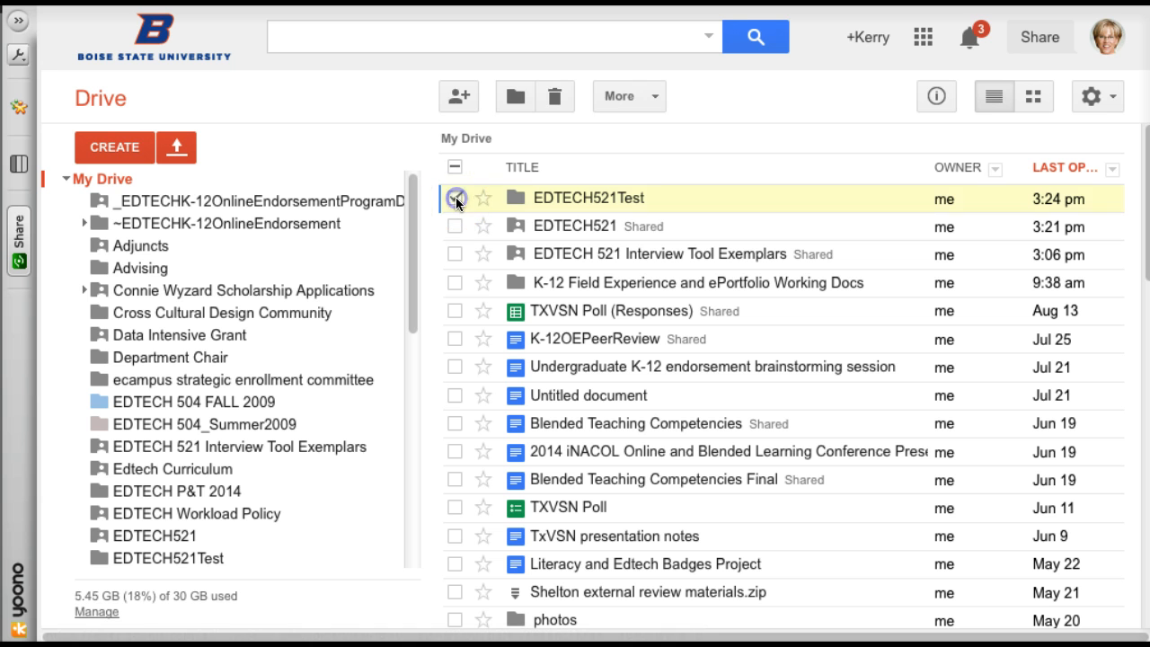
left_click(457, 97)
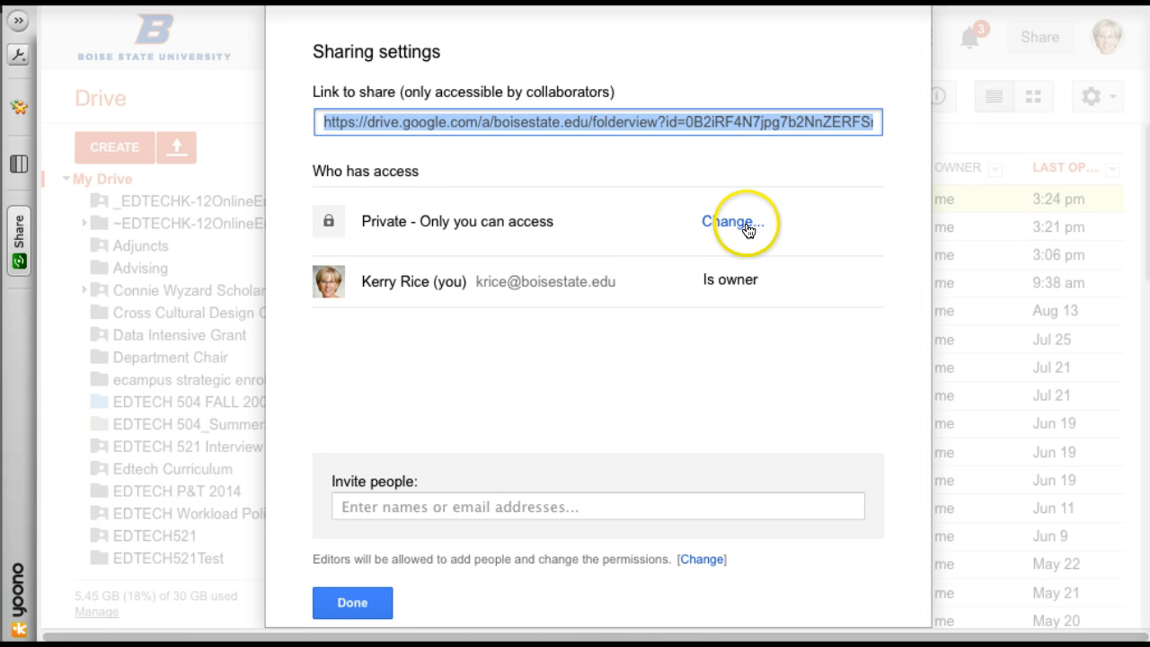
left_click(747, 227)
left_click(356, 199)
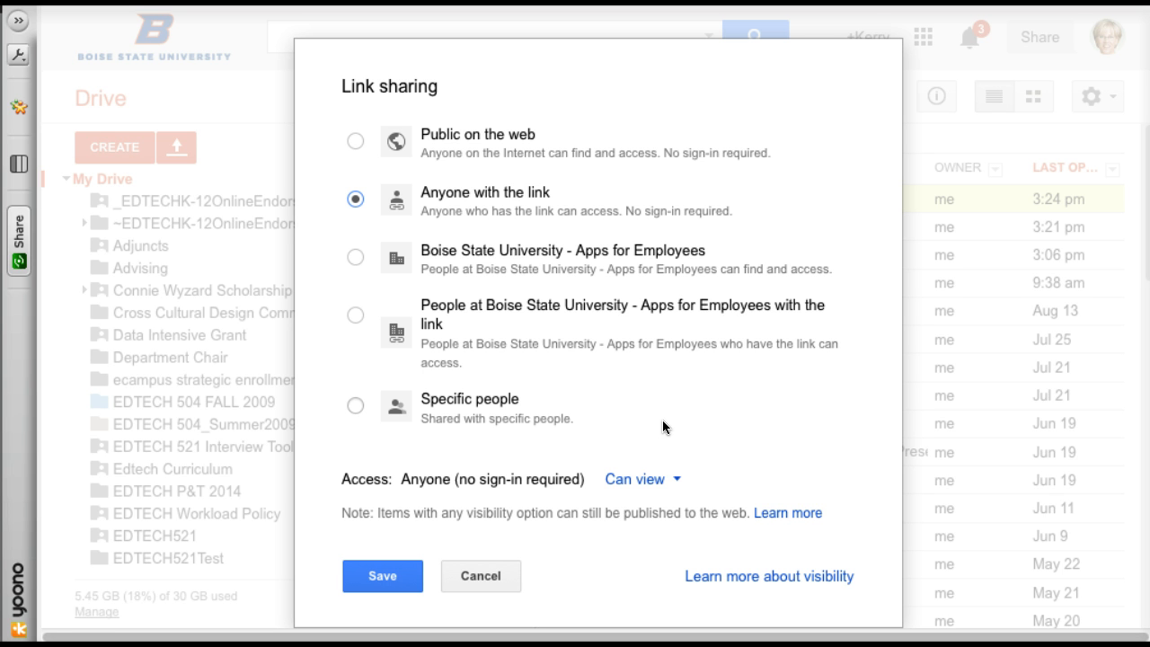
left_click(676, 484)
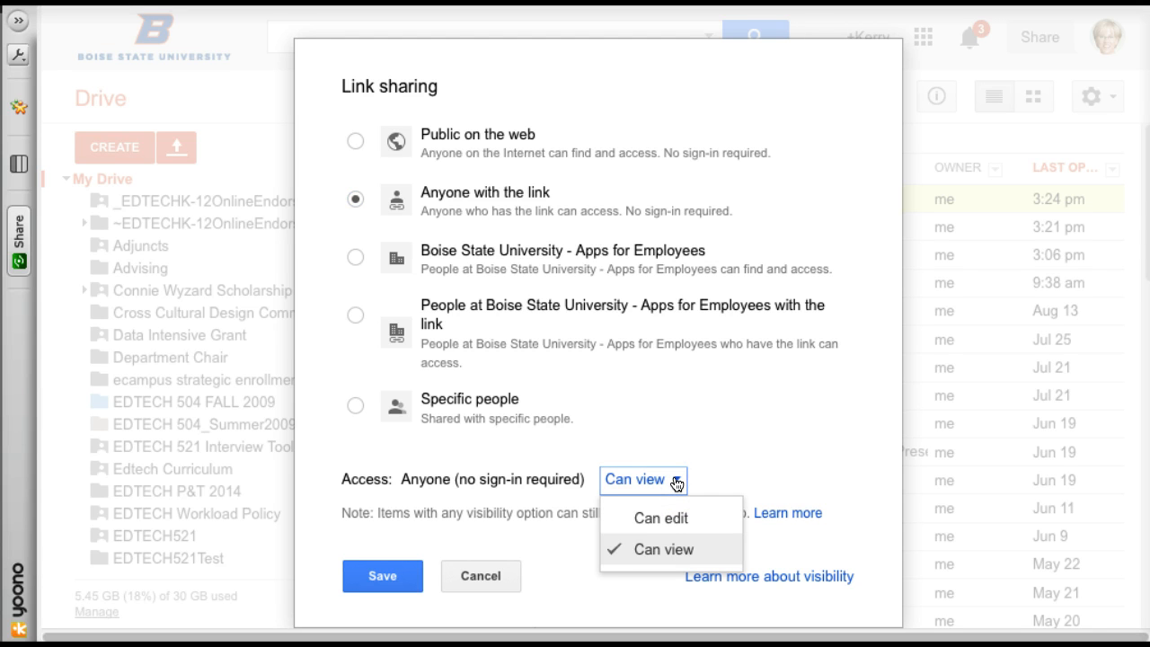
left_click(720, 472)
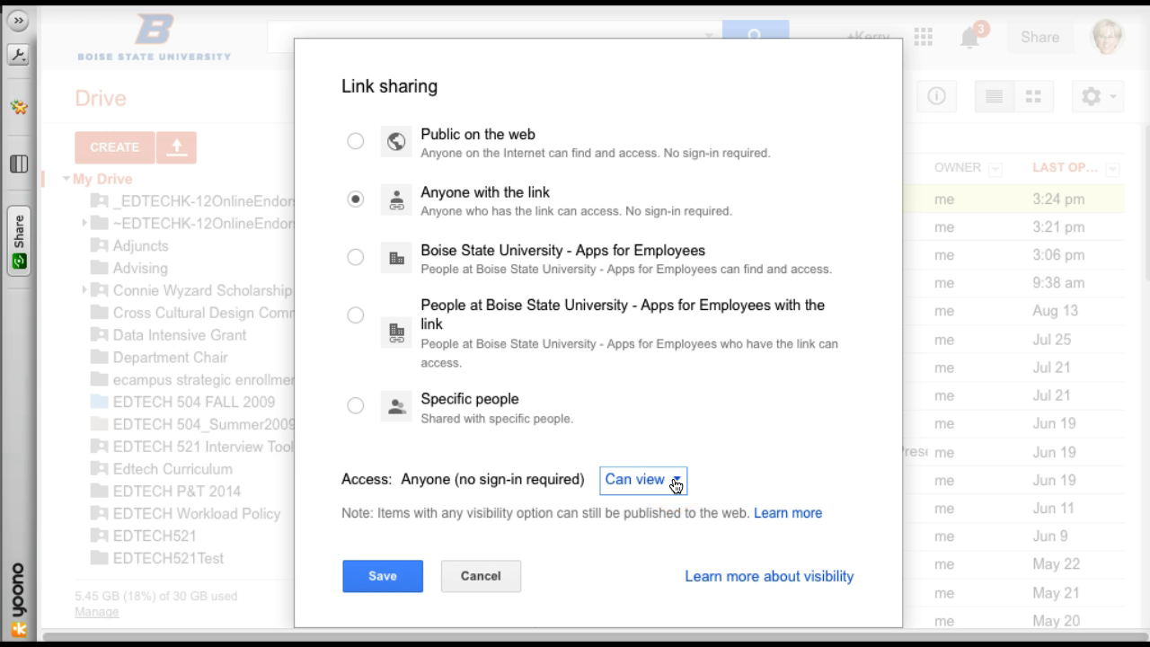
left_click(385, 572)
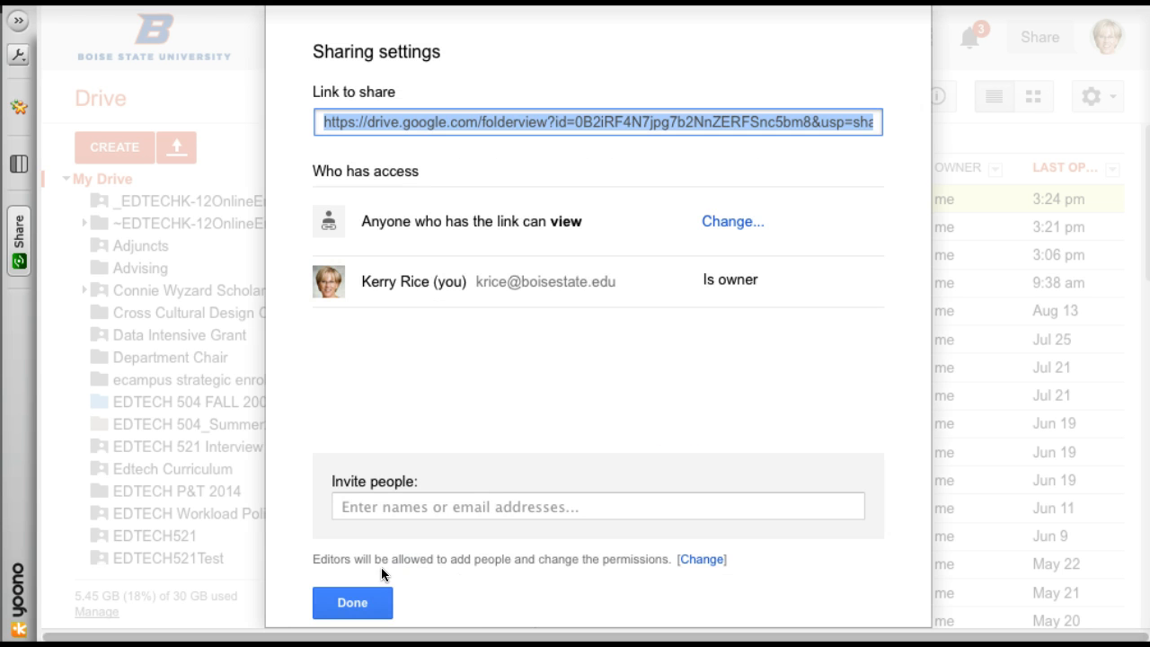
left_click(355, 594)
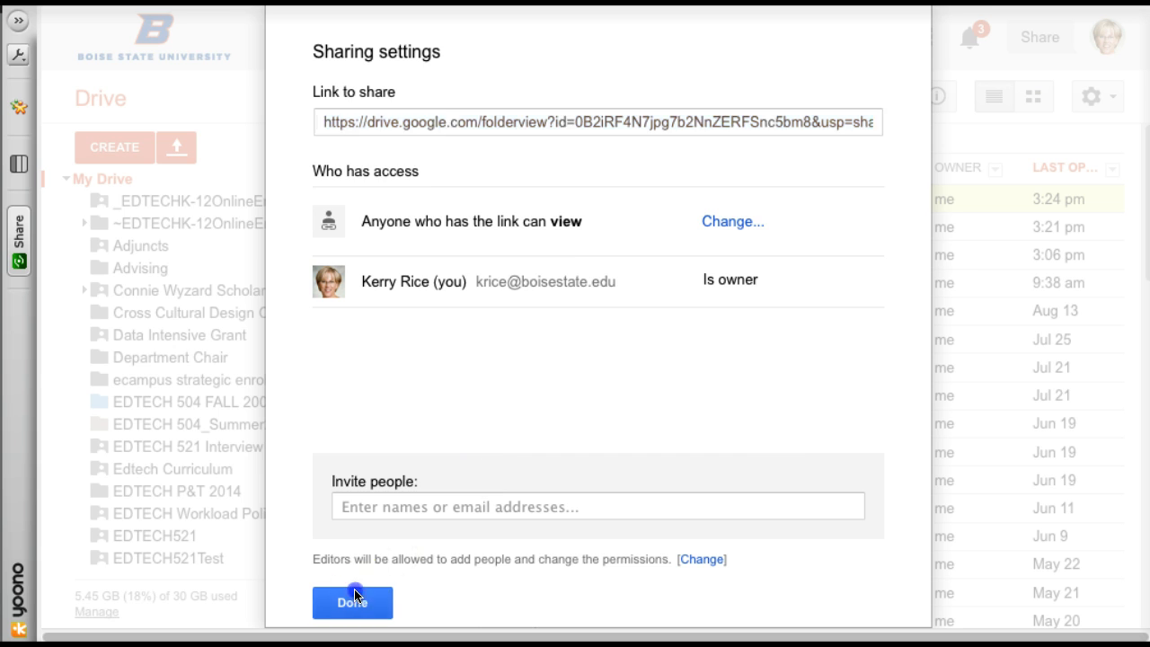
- Upload Community Development Strategies.docx from 521Fall2014 into the EDTECH521Test folder with the folder's sharing permissions, without converting it
left_click(588, 198)
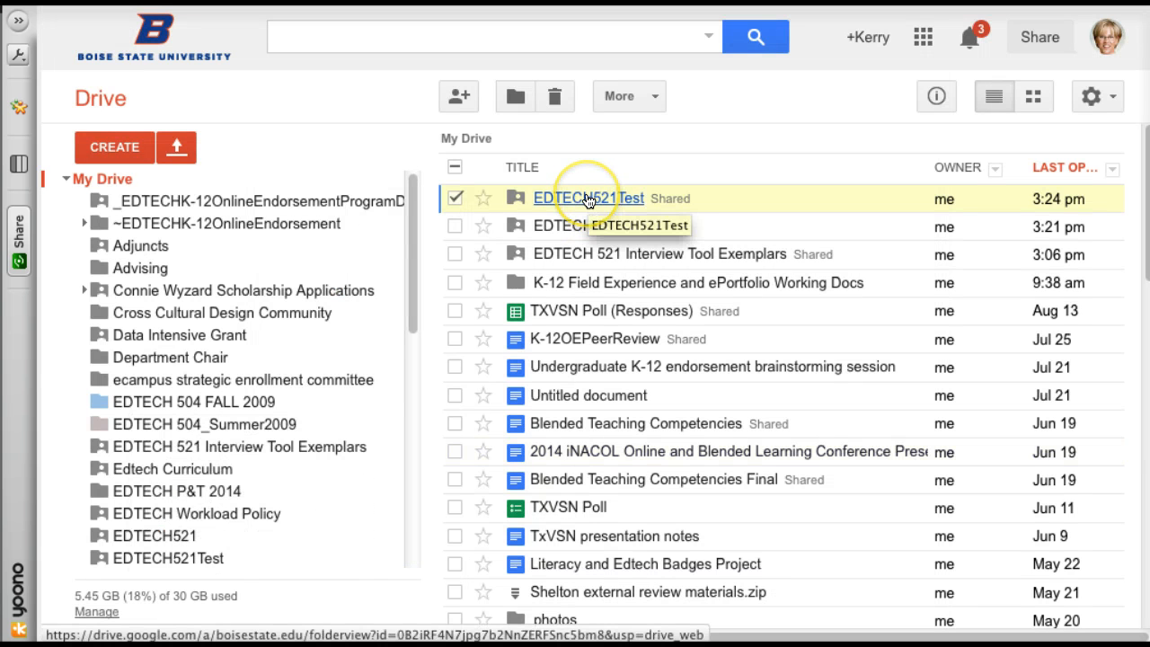
left_click(577, 197)
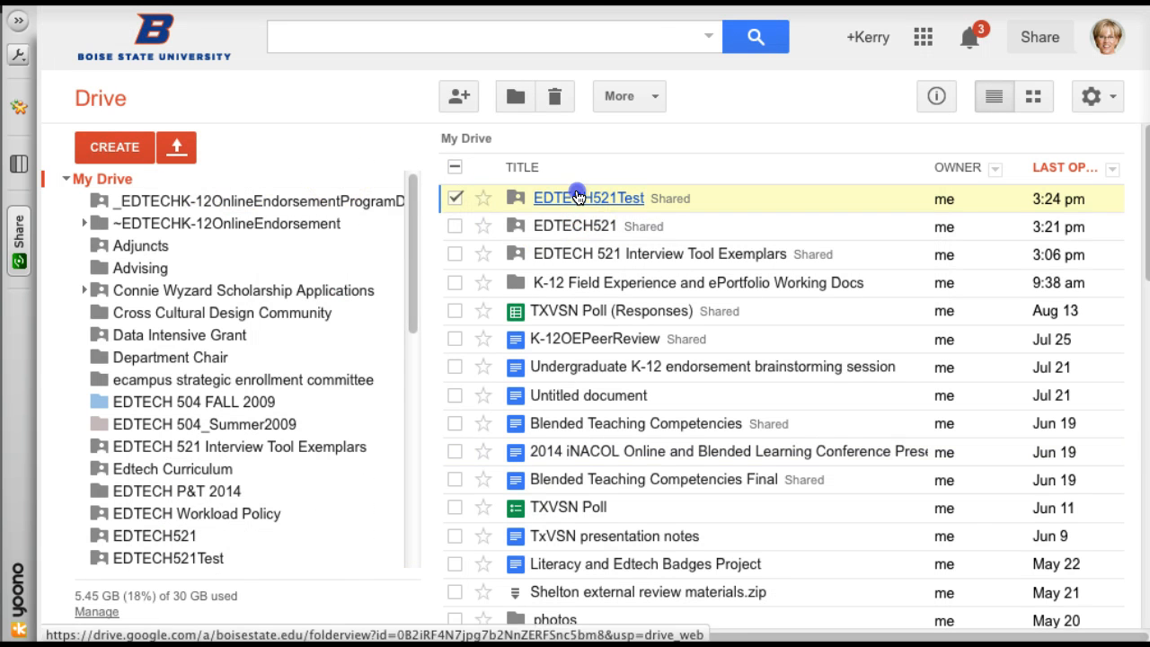
left_click(177, 147)
left_click(196, 191)
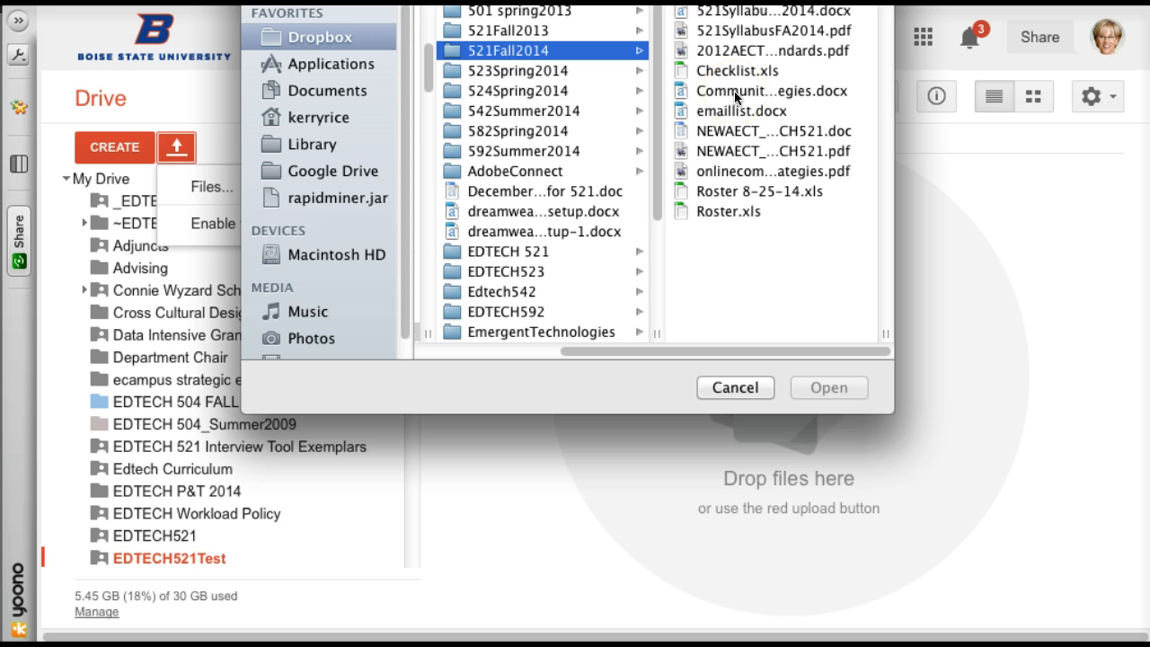
left_click(734, 90)
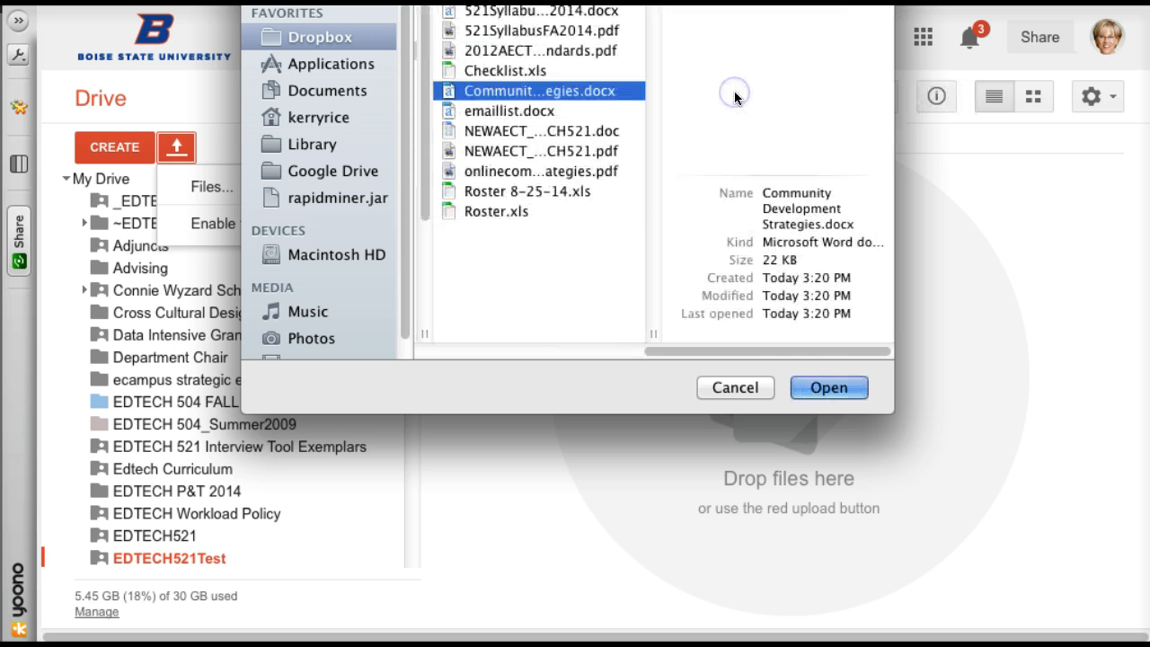
left_click(819, 387)
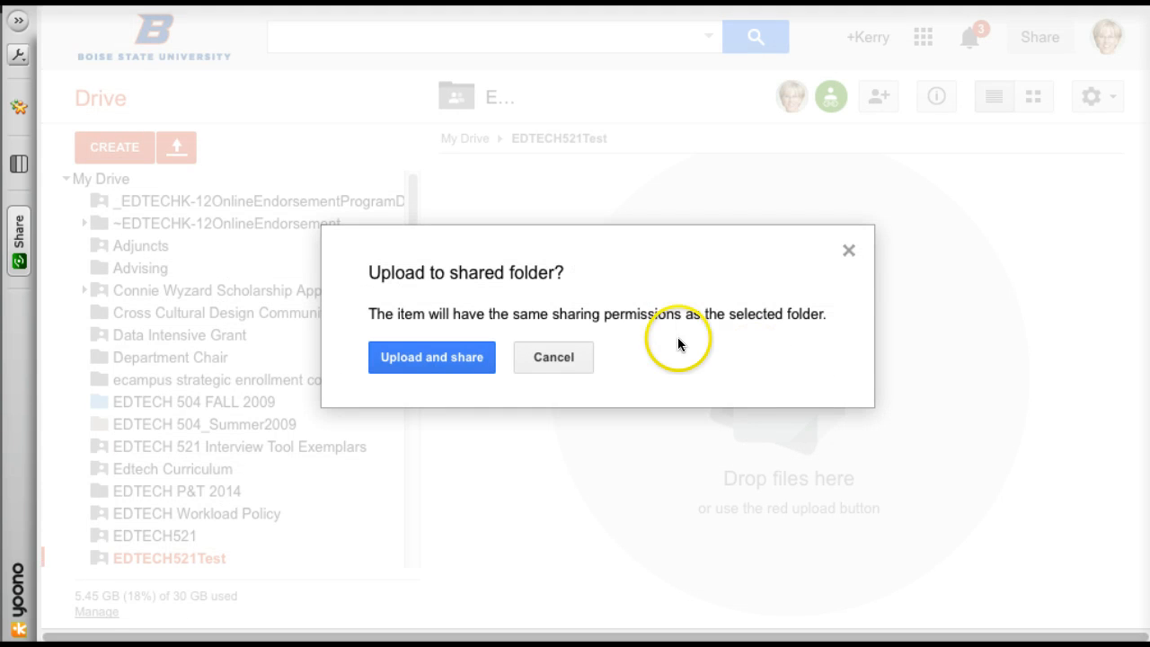
left_click(426, 356)
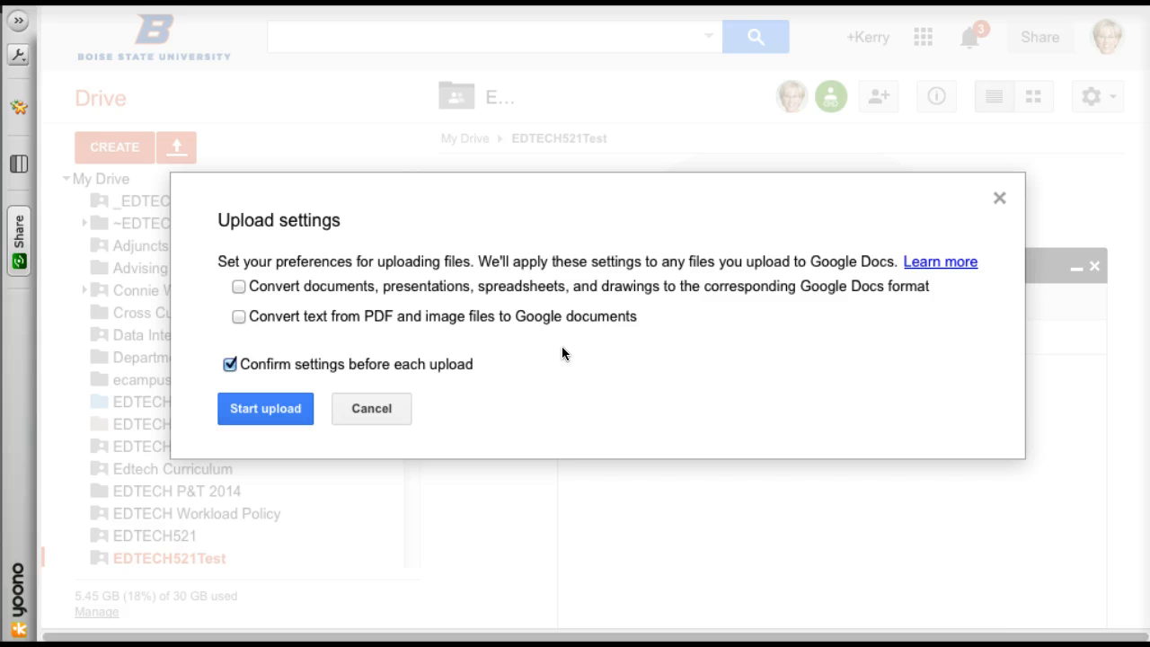
left_click(268, 407)
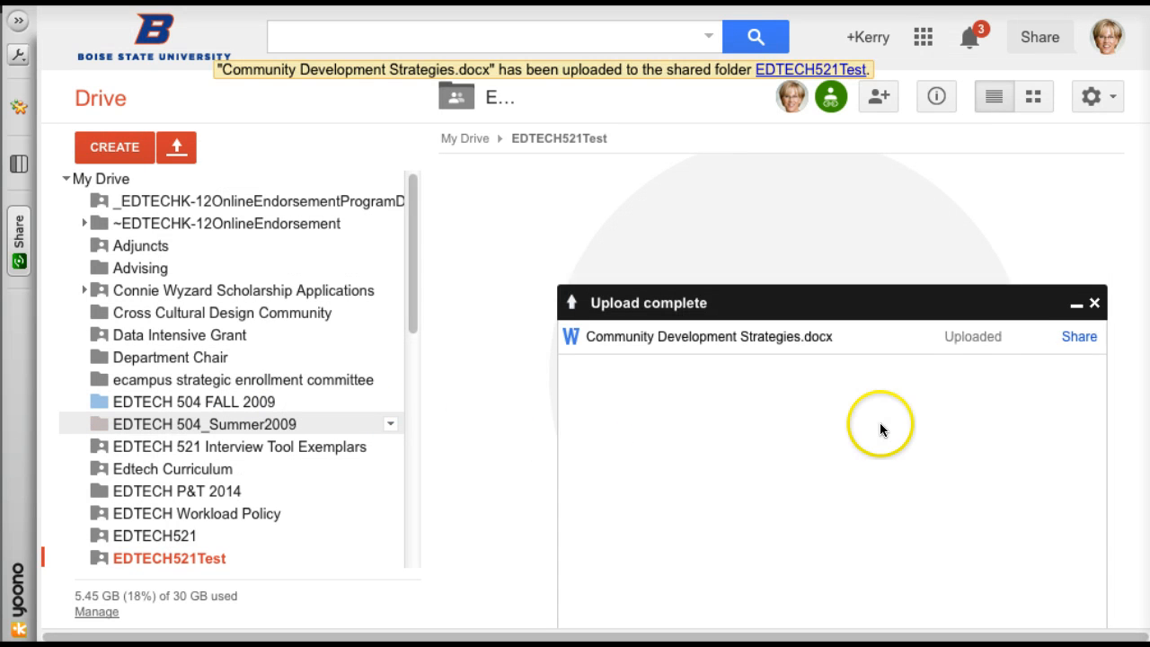
left_click(1094, 303)
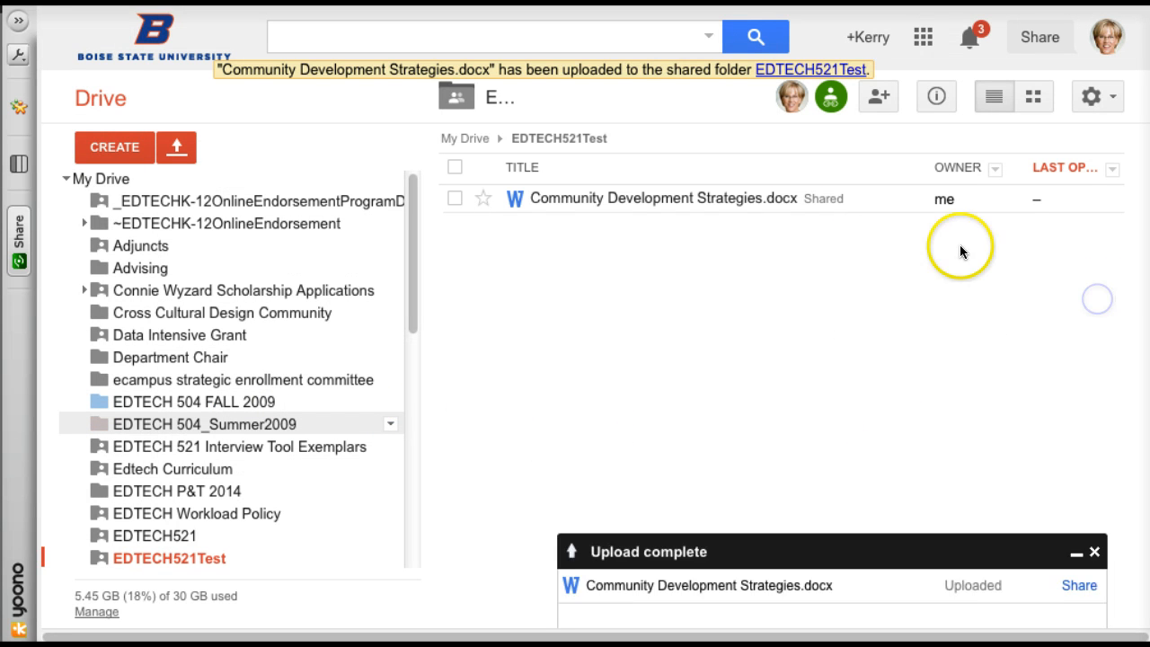
- Preview Community Development Strategies.docx and look up its sharing link and access settings
left_click(627, 203)
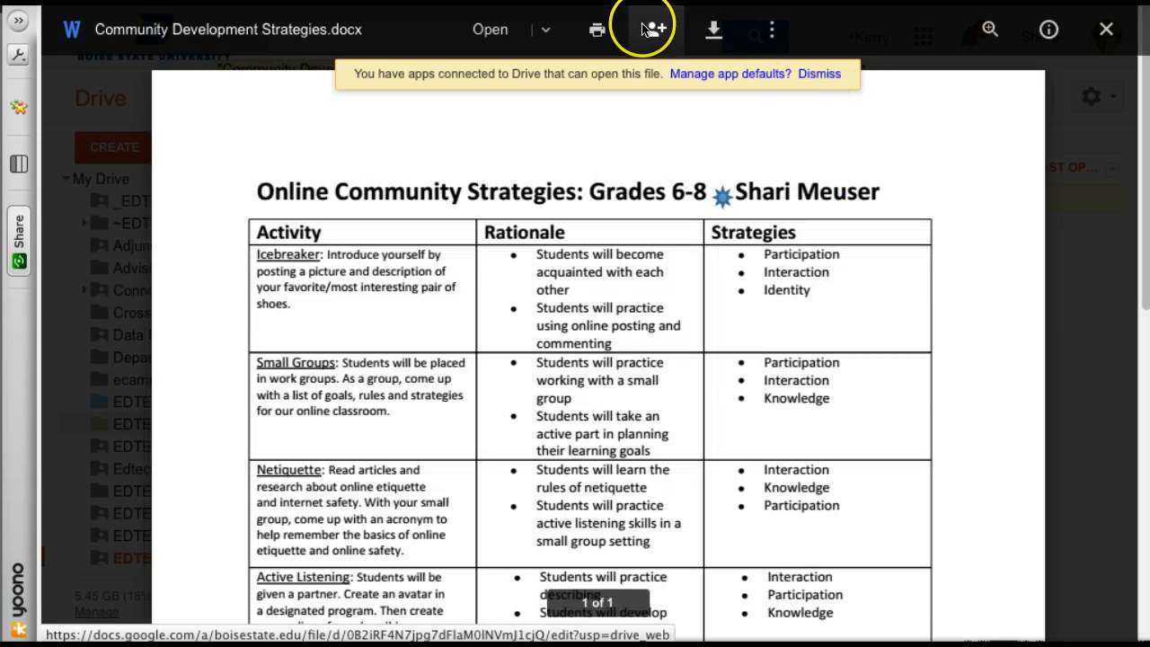
left_click(657, 31)
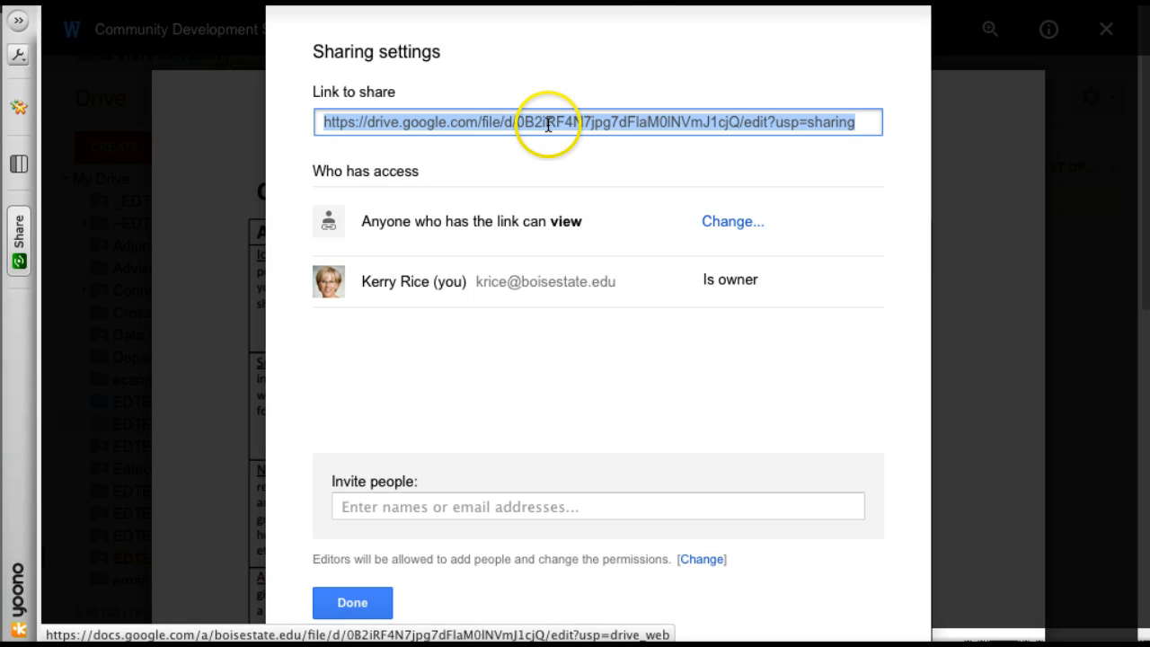
left_click(355, 603)
left_click(1105, 29)
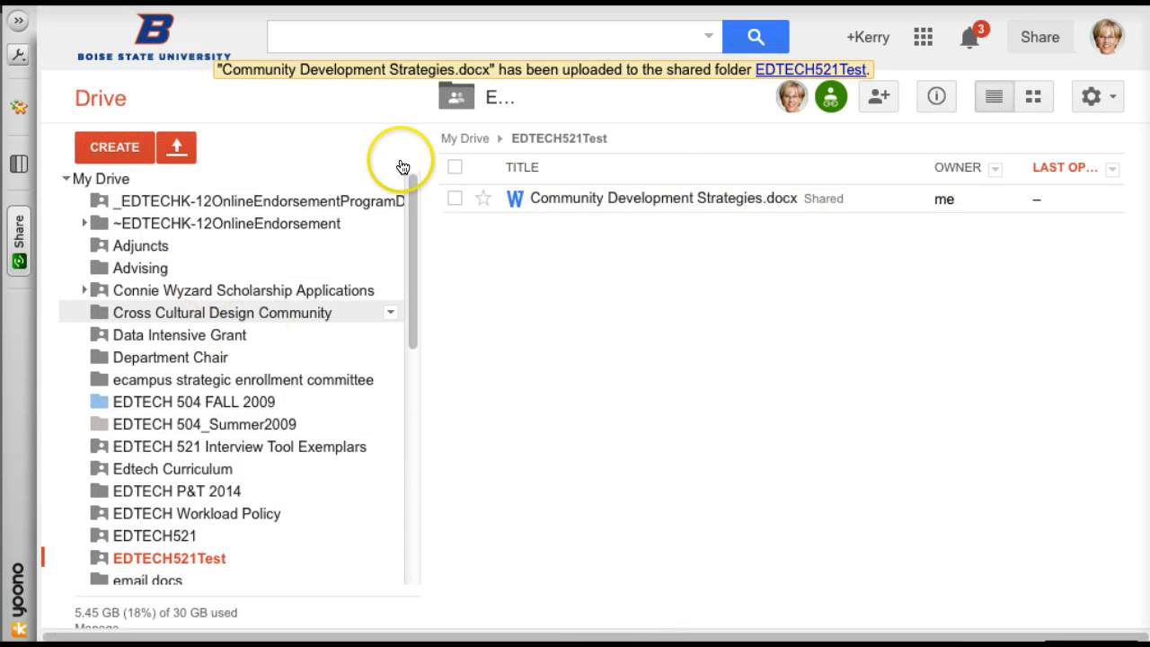
- Look up the sharing link of the EDTECH521Test folder from My Drive, leaving the folder deselected
left_click(543, 102)
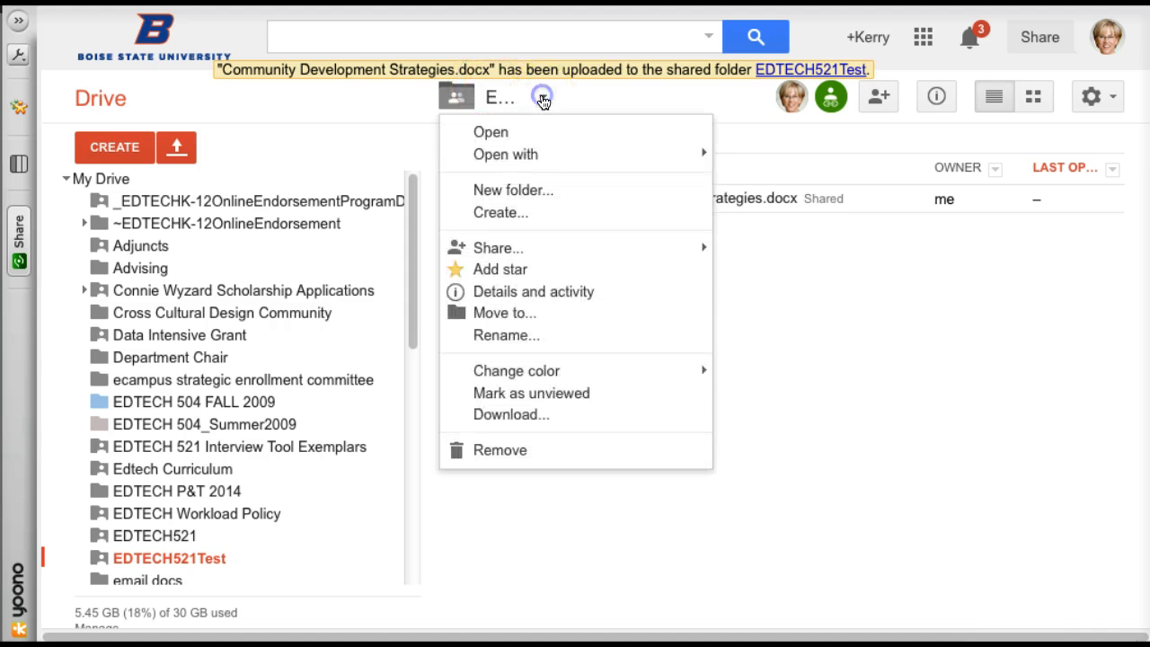
left_click(503, 126)
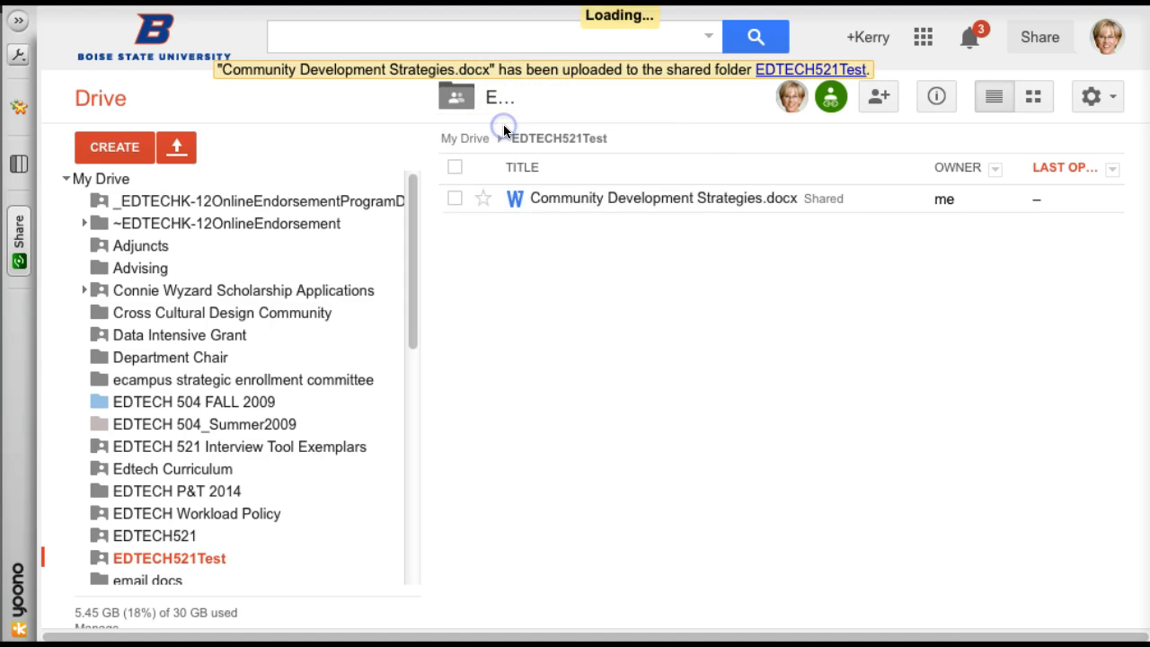
left_click(101, 179)
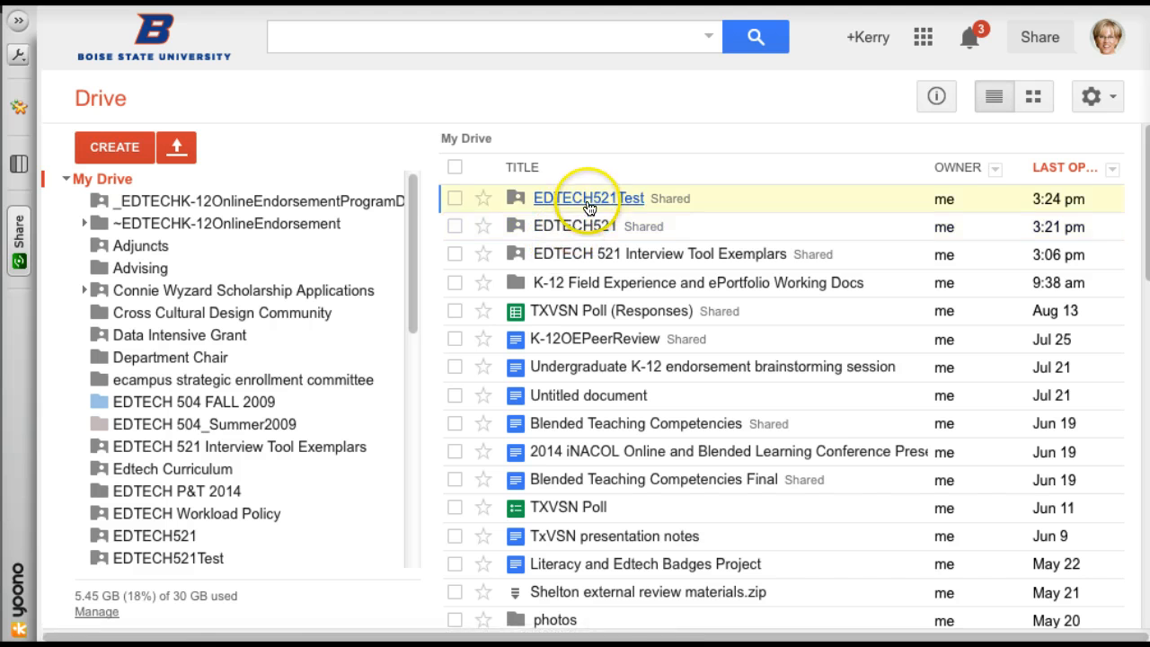
left_click(452, 195)
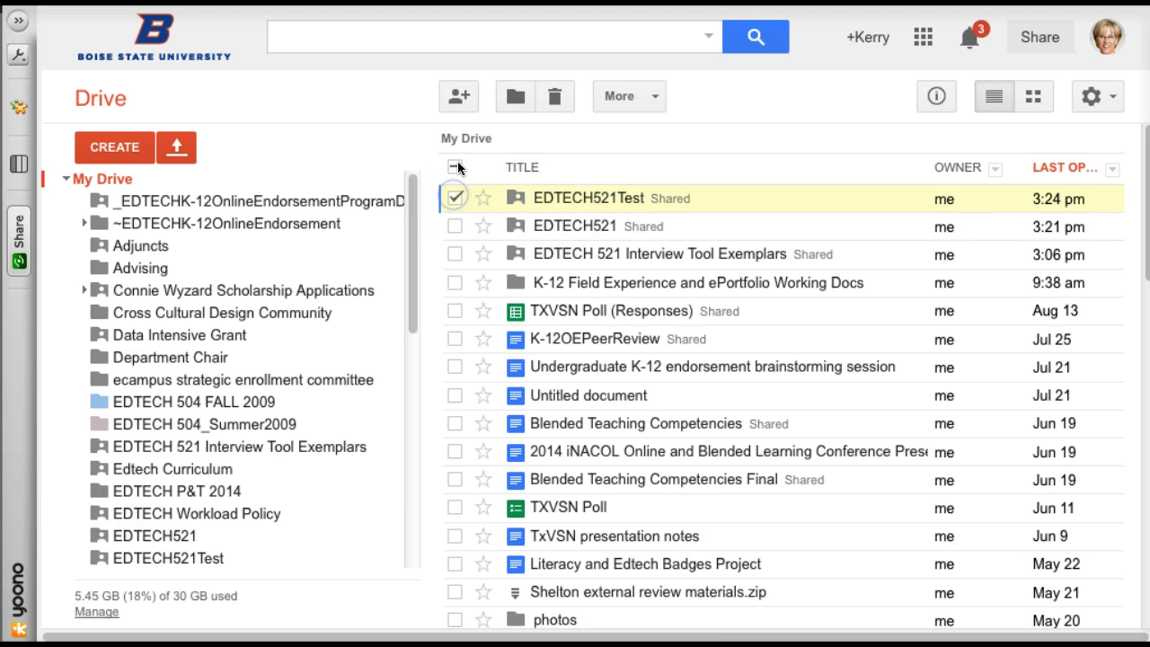
left_click(451, 94)
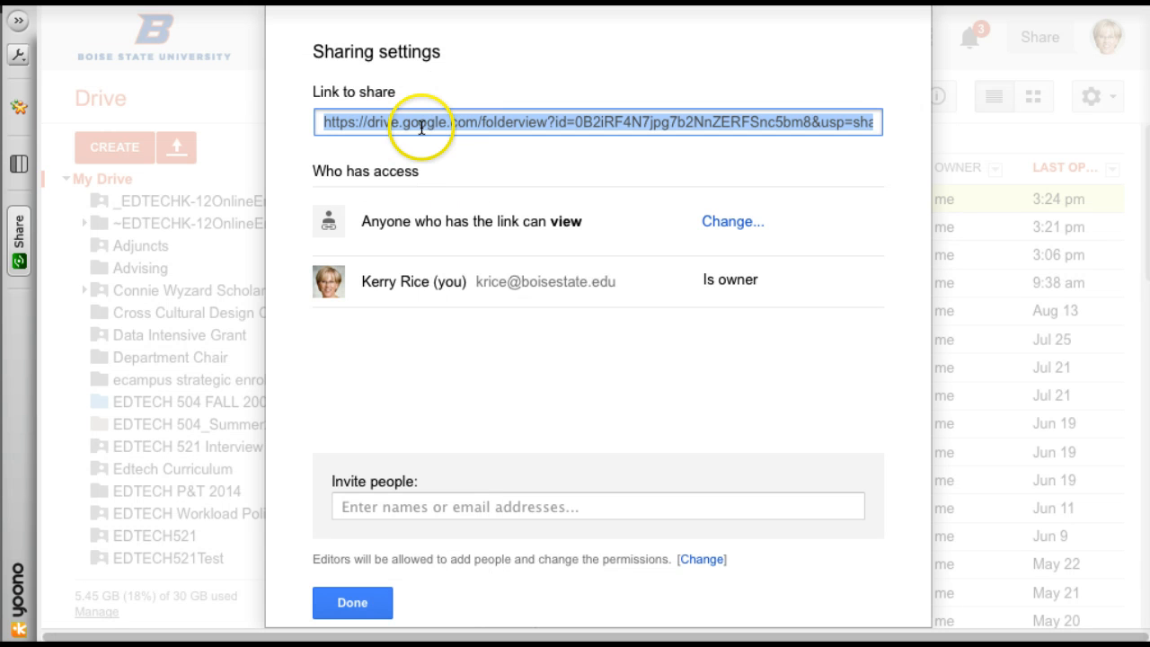
left_click(359, 602)
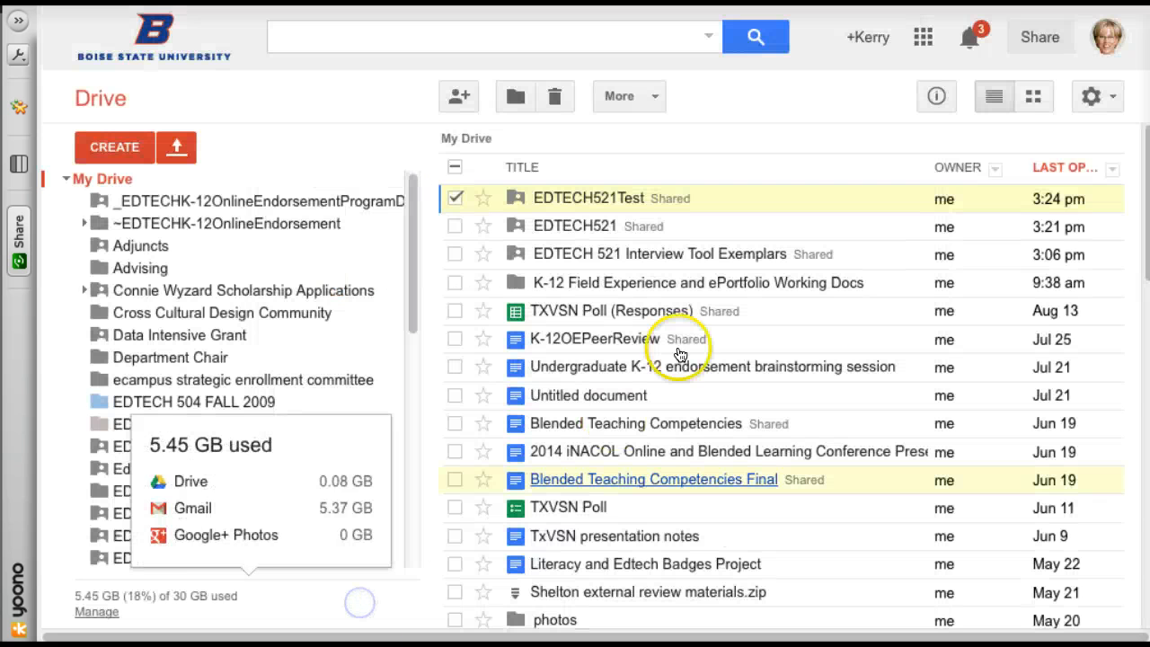
left_click(453, 198)
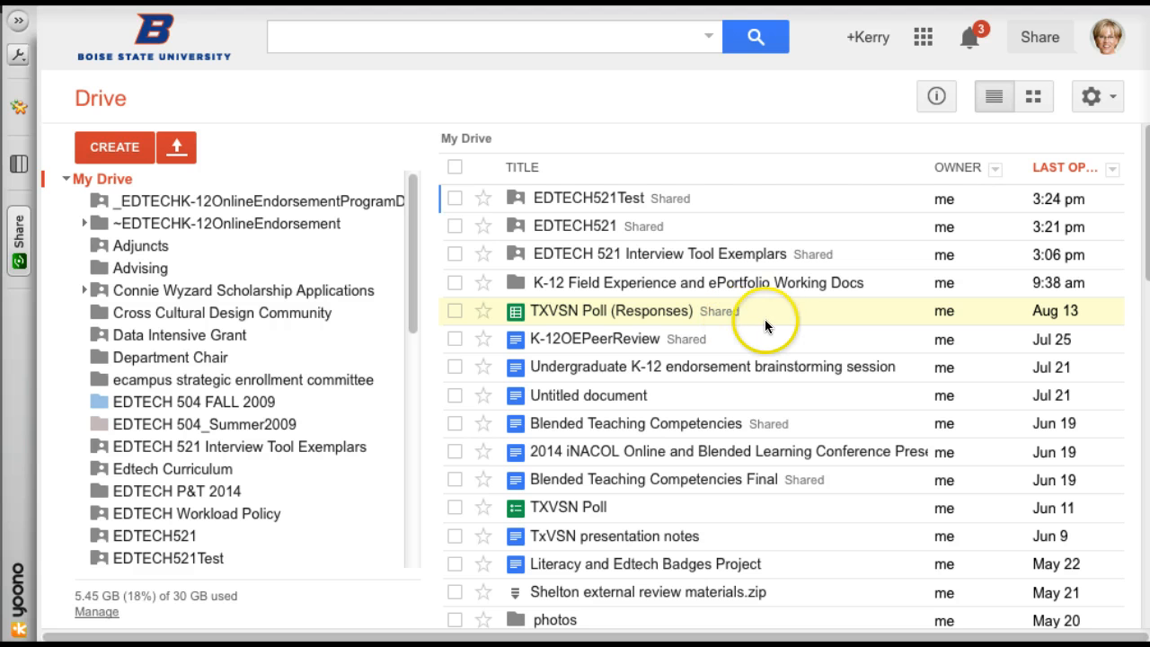
scroll(780, 334, "down", 2)
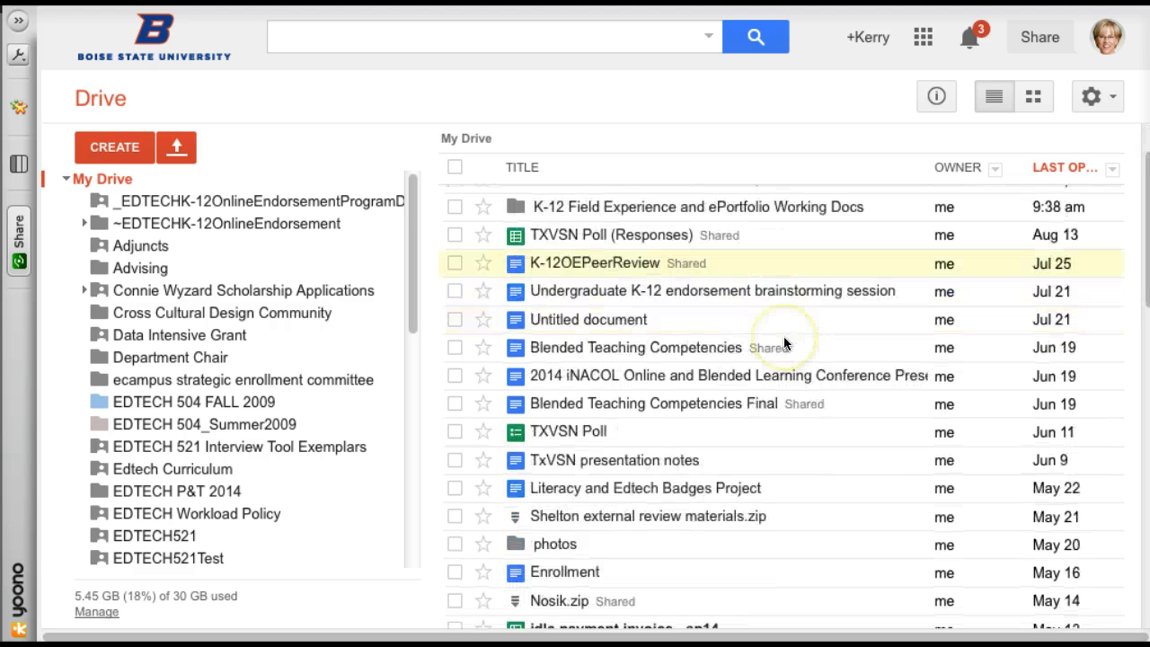
scroll(784, 341, "up", 2)
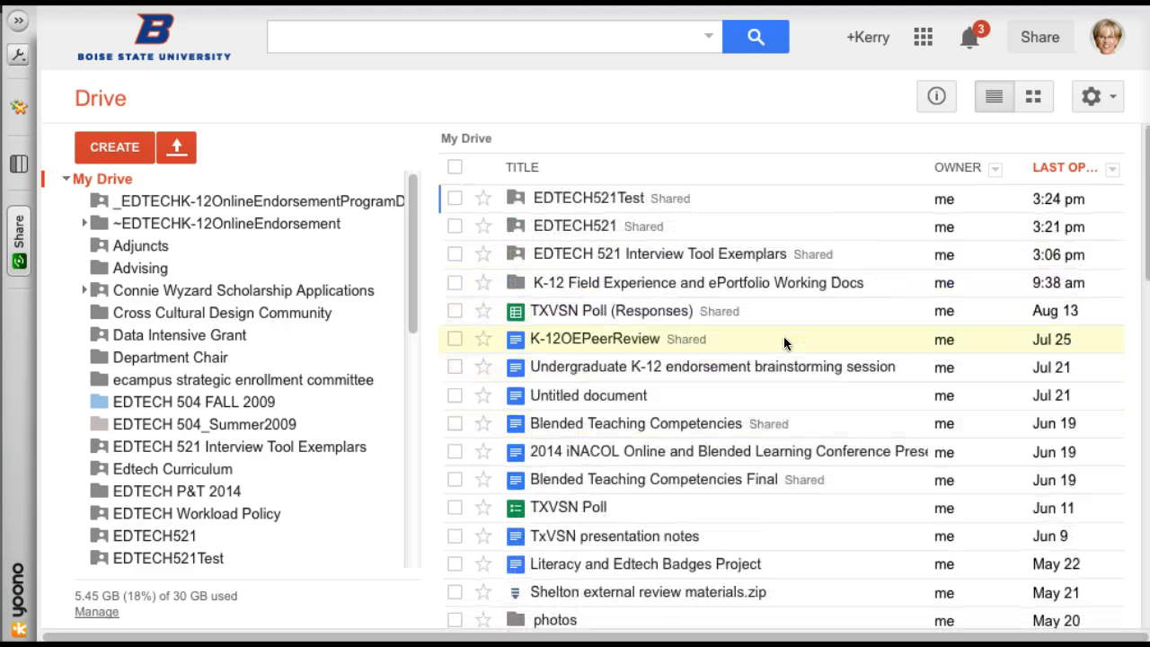